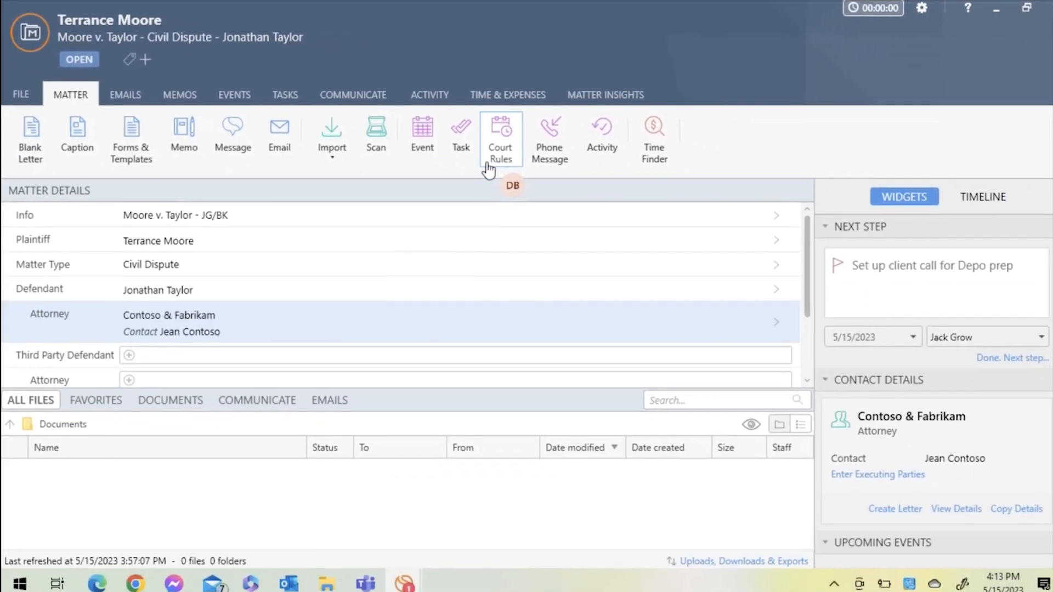
# - Start a new court rule for the matter, using the rule set CA State - Superior Court - Civil (Los Angeles) (Complex)
pyautogui.click(486, 165)
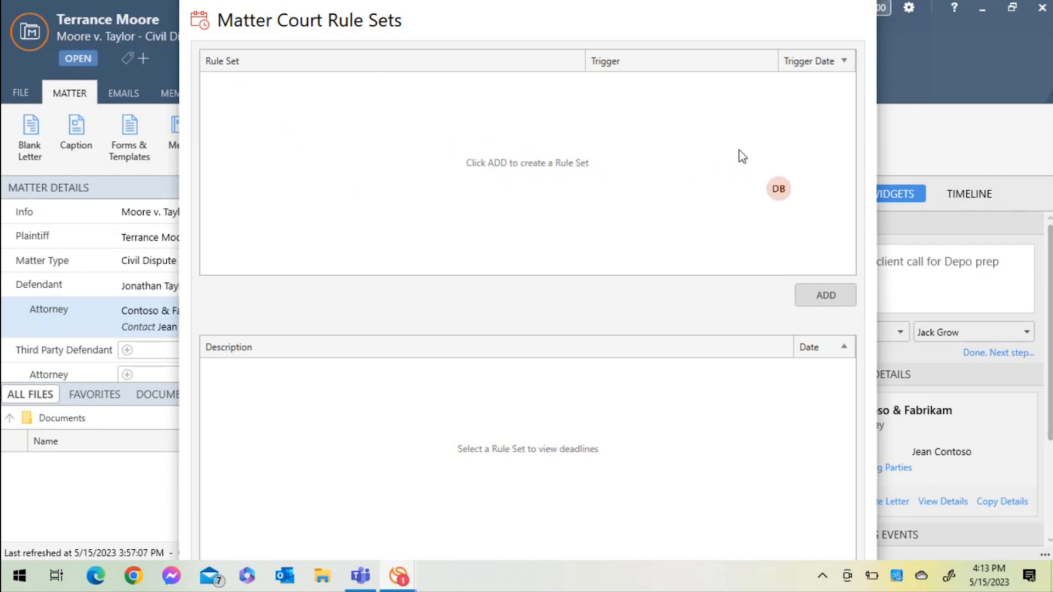
pyautogui.click(817, 293)
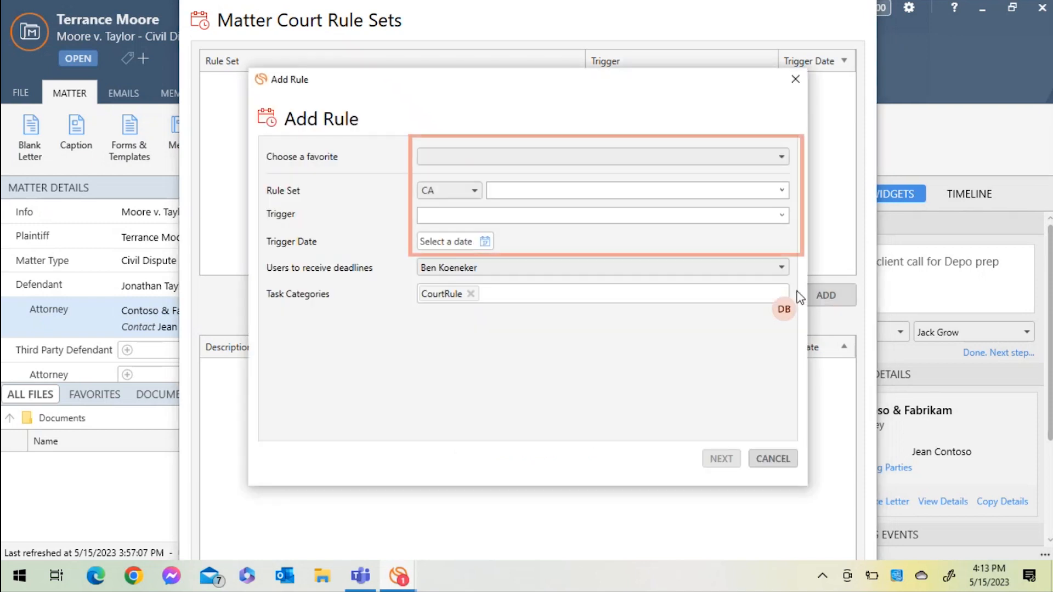
pyautogui.click(471, 193)
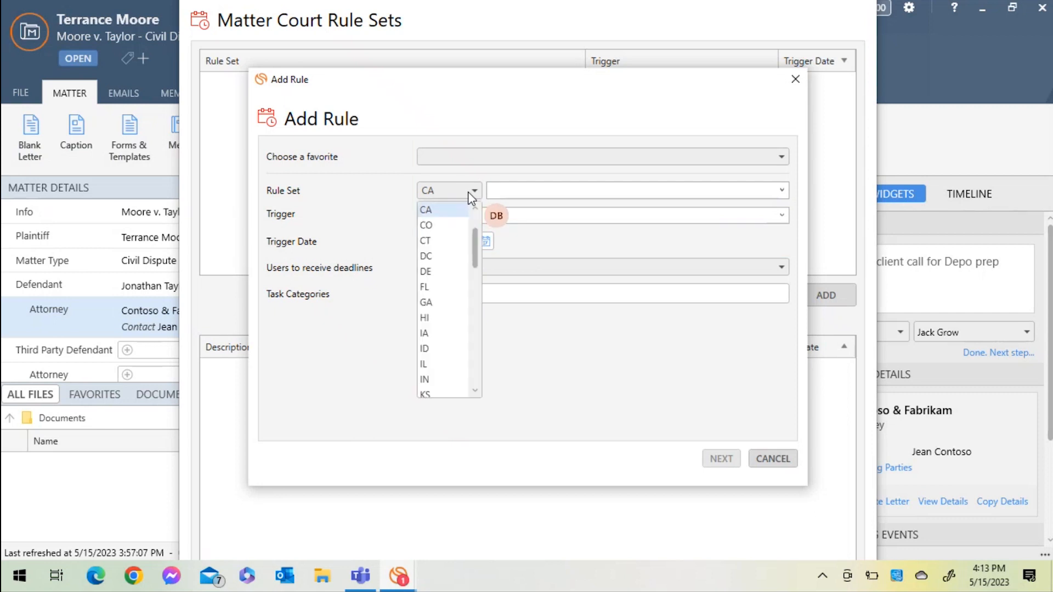
pyautogui.click(505, 188)
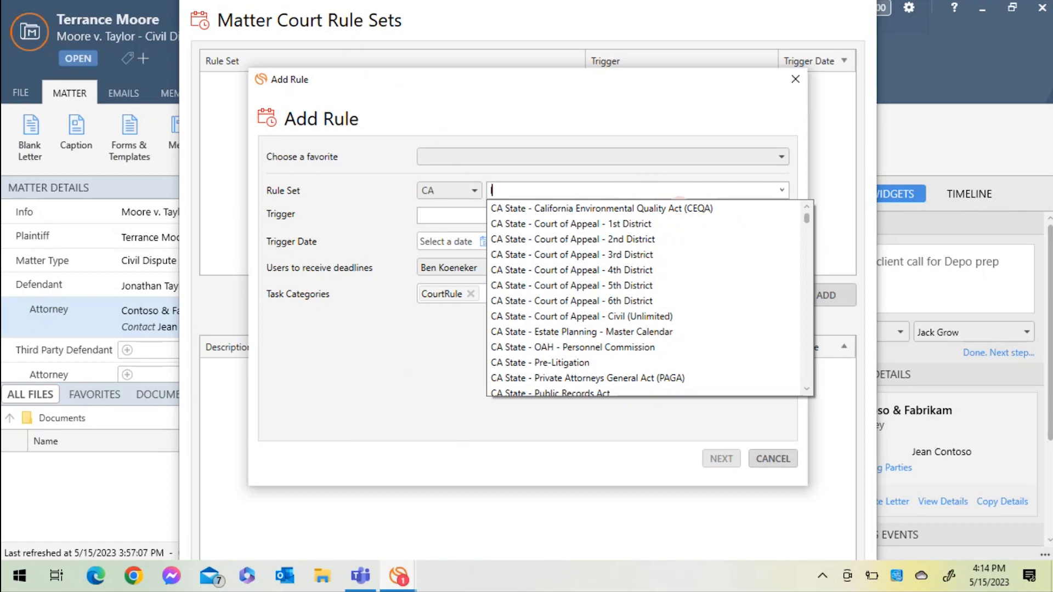
pyautogui.write('los')
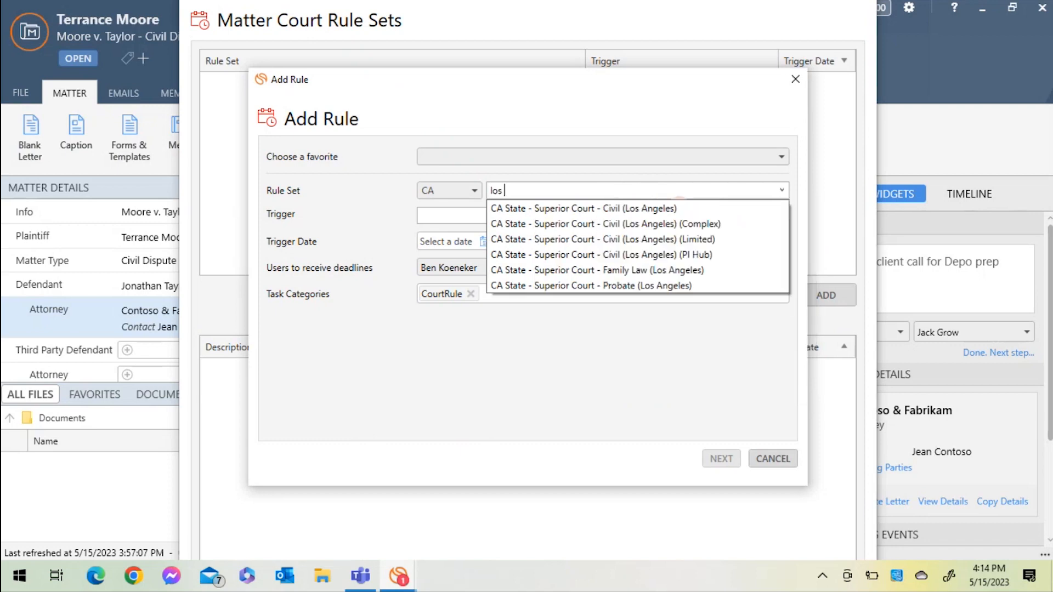
pyautogui.click(659, 225)
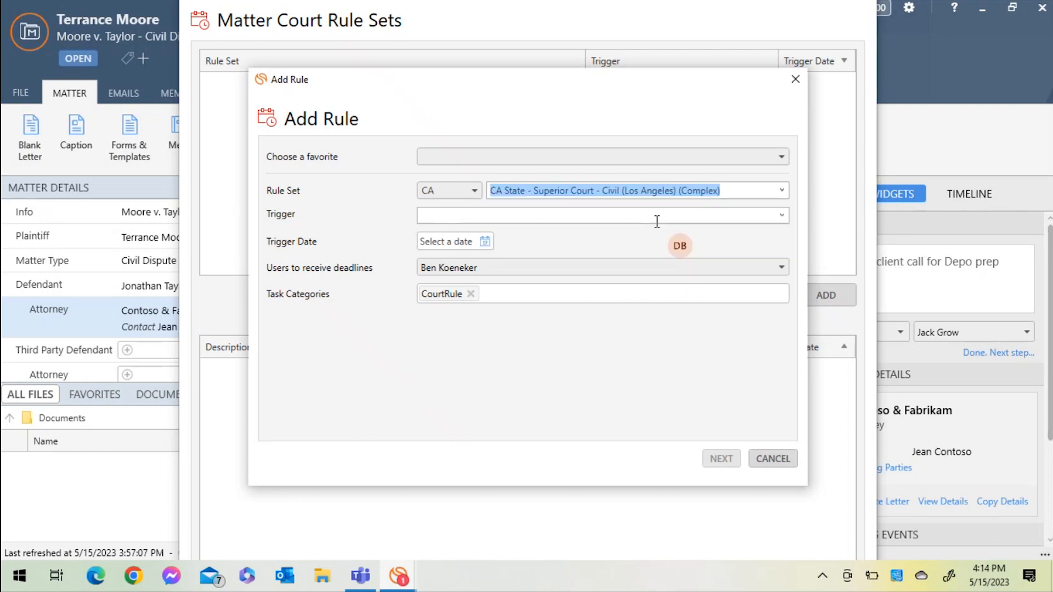
# - Set the rule's trigger to DATE OF TRIAL with a trigger date of 12/4/2024
pyautogui.click(657, 215)
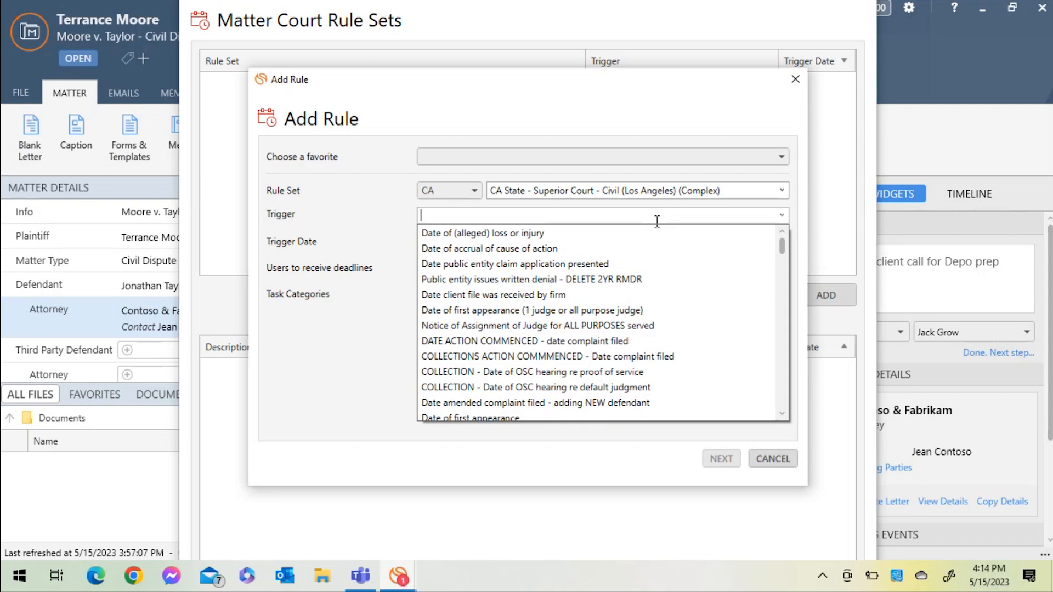
pyautogui.write('trial')
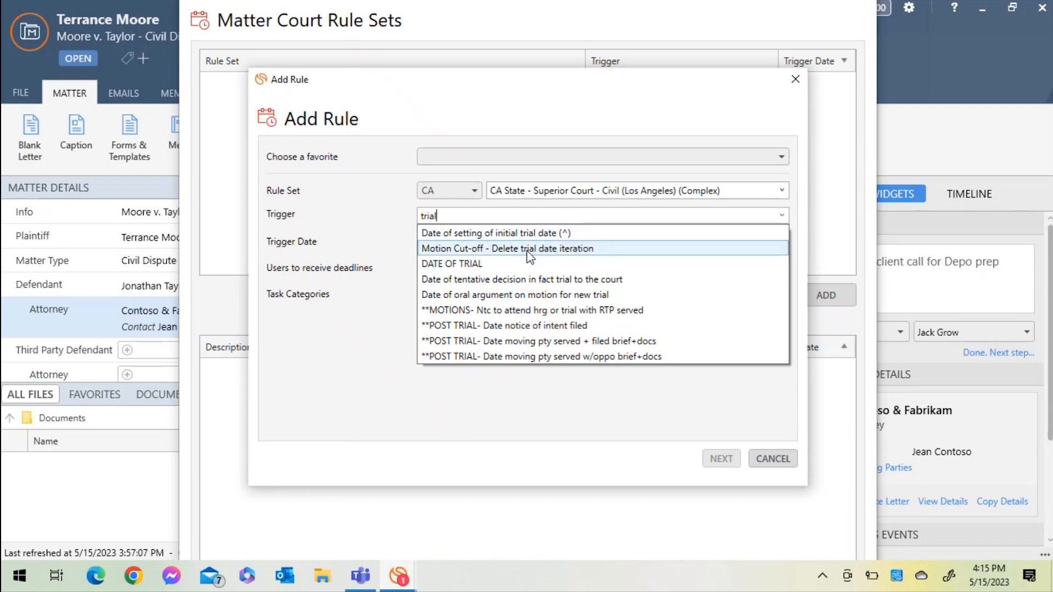
pyautogui.click(458, 265)
pyautogui.click(485, 242)
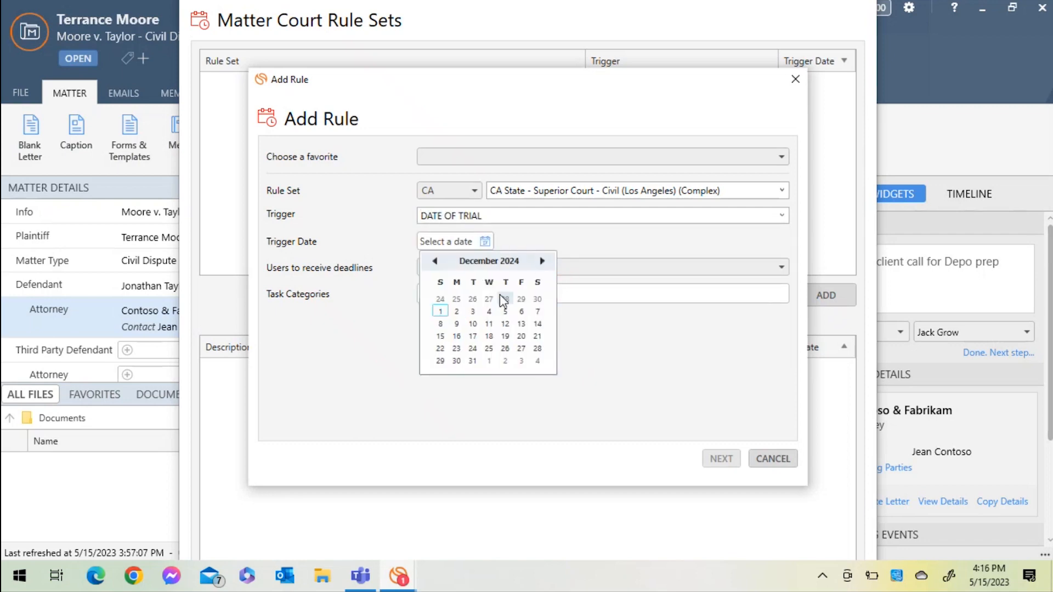
pyautogui.click(490, 312)
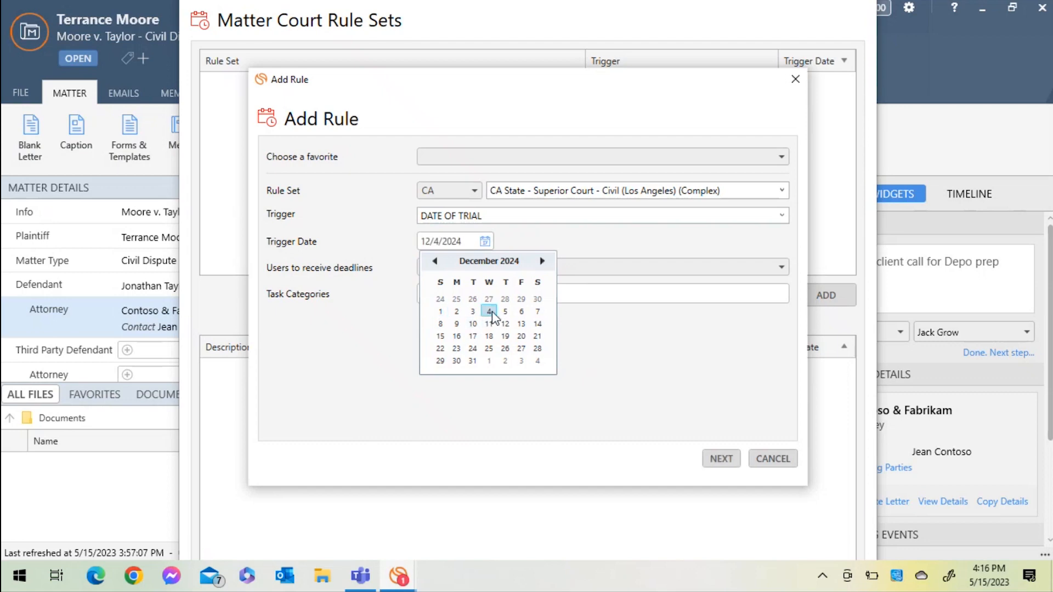
# - Add the first listed staff member to the users who receive the rule's deadlines
pyautogui.click(515, 268)
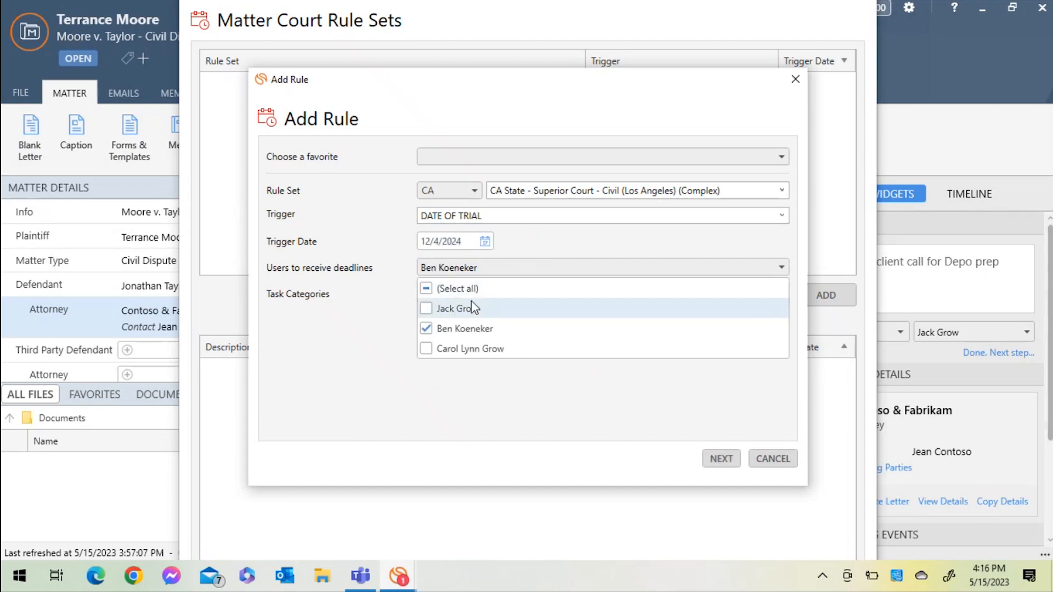
pyautogui.click(431, 310)
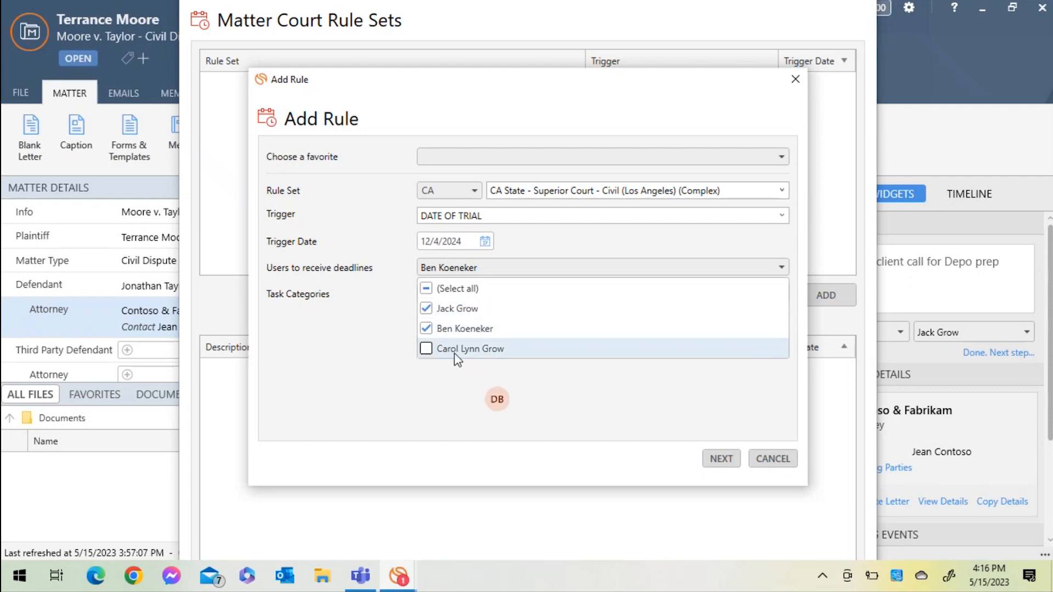
pyautogui.click(499, 406)
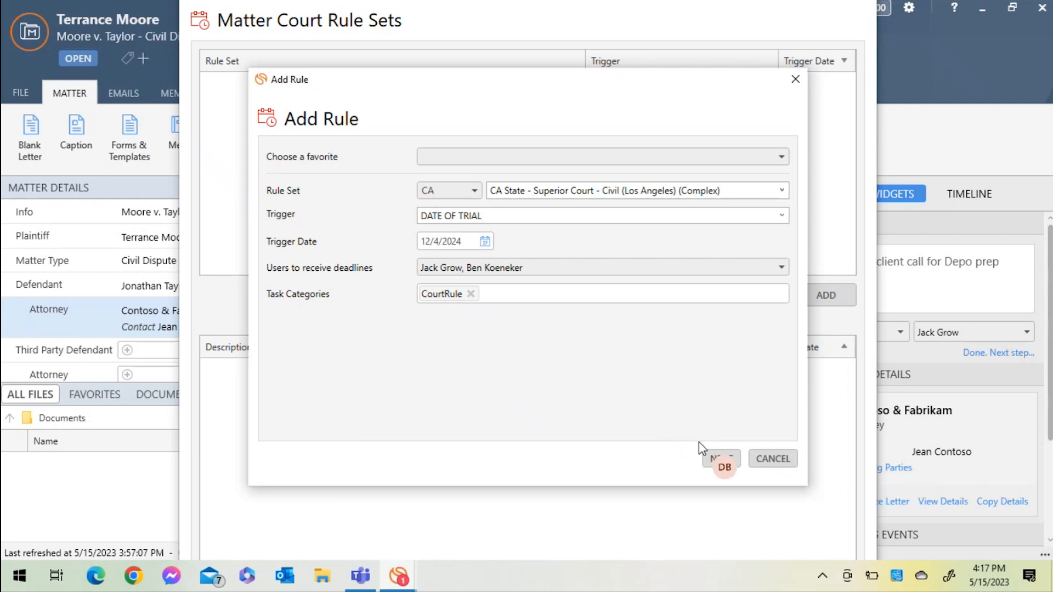
# - Review the calculated trial deadlines, create all of them as tasks, and view the matter's tasks
pyautogui.click(714, 459)
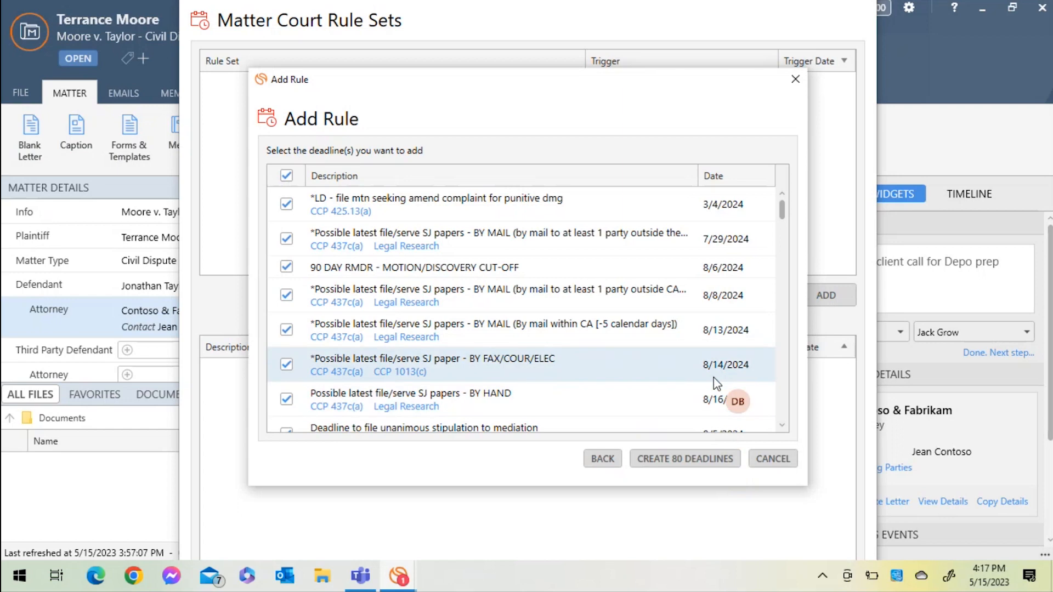
pyautogui.scroll(-12, 716, 382)
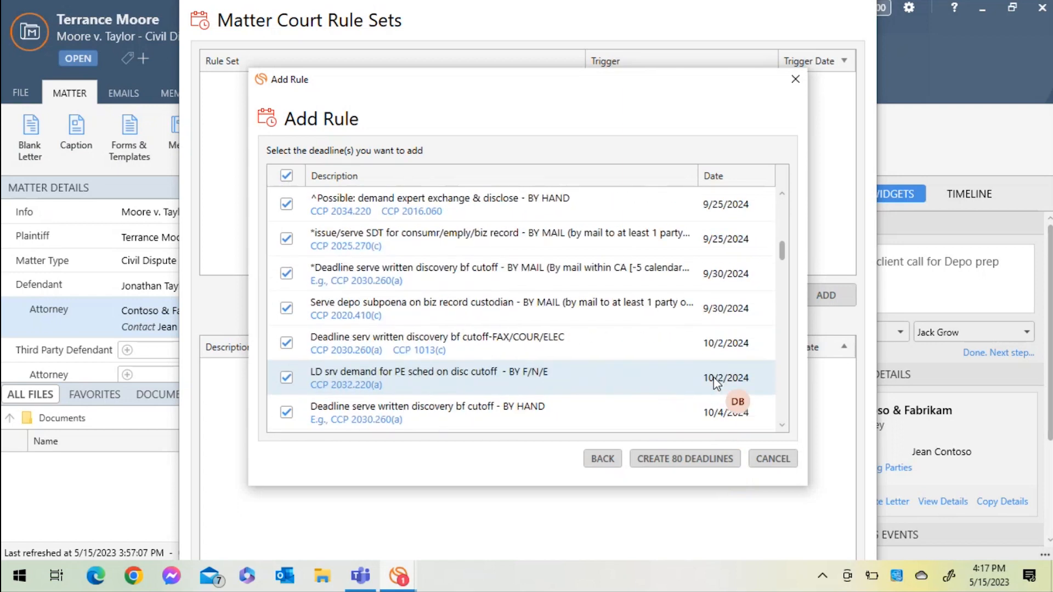
pyautogui.scroll(-12, 716, 383)
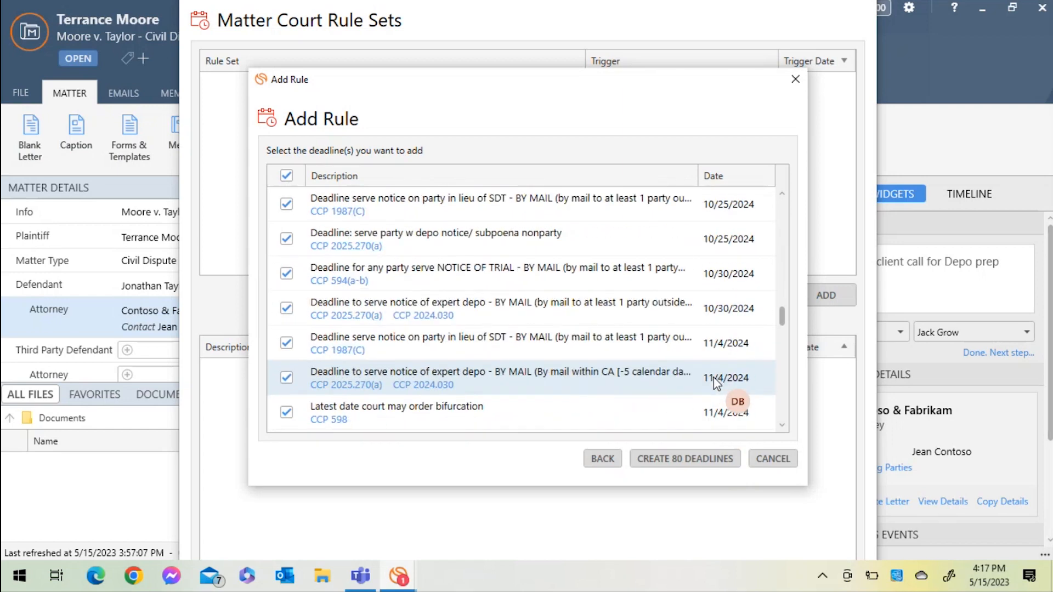
pyautogui.scroll(-6, 715, 381)
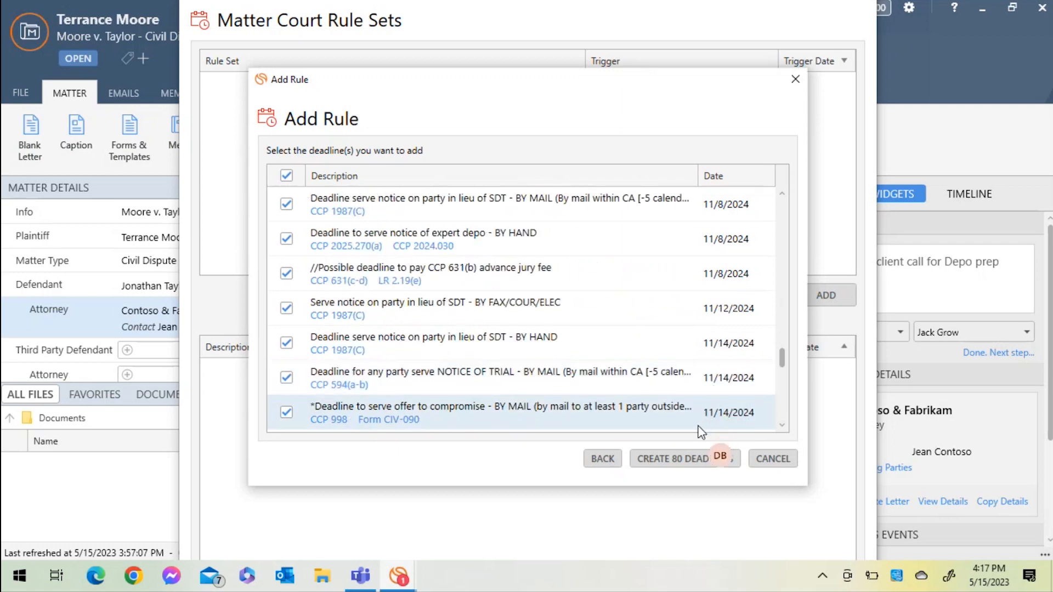
pyautogui.click(686, 459)
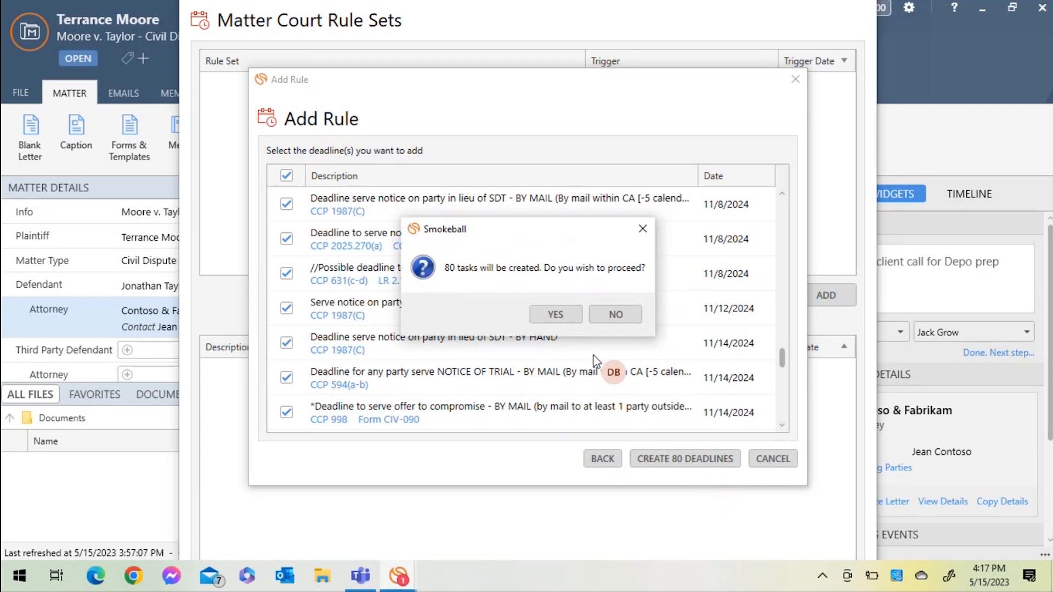
pyautogui.click(557, 314)
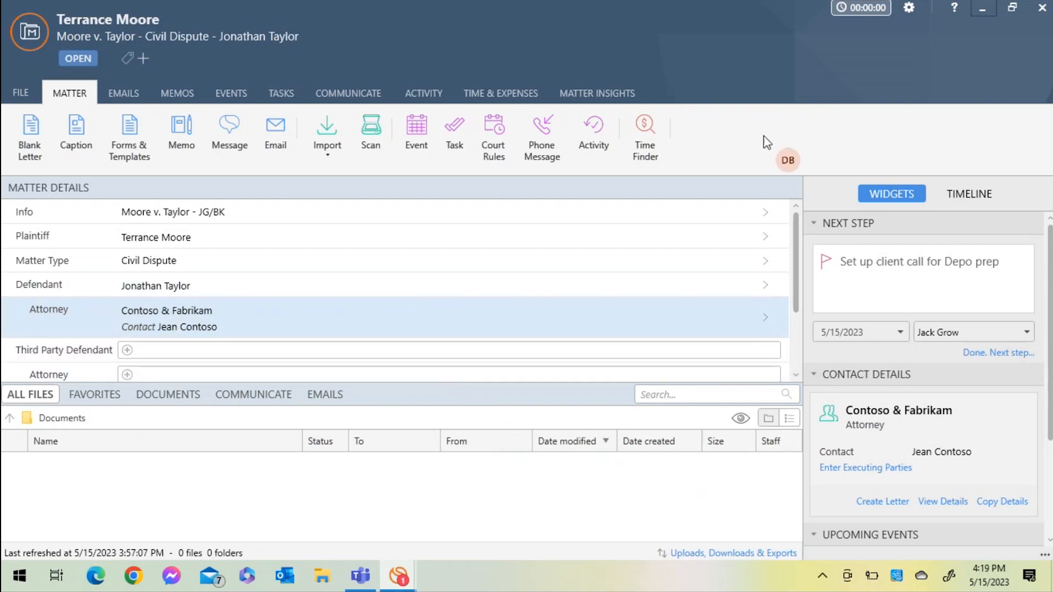
pyautogui.click(288, 98)
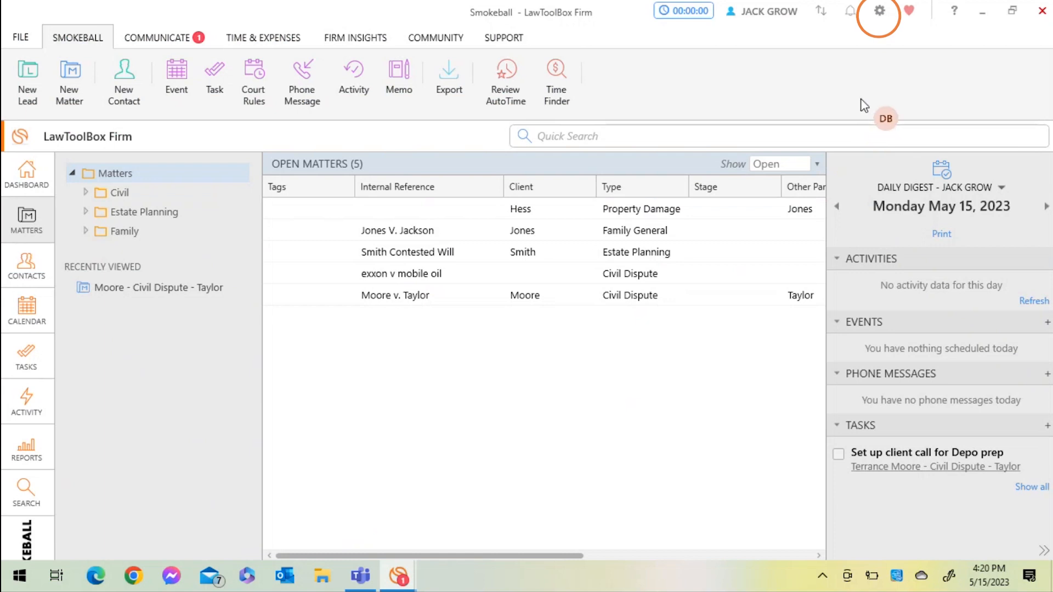
# - Set the default deadline type to Calendar in the LawToolBox integration settings and save
pyautogui.click(880, 16)
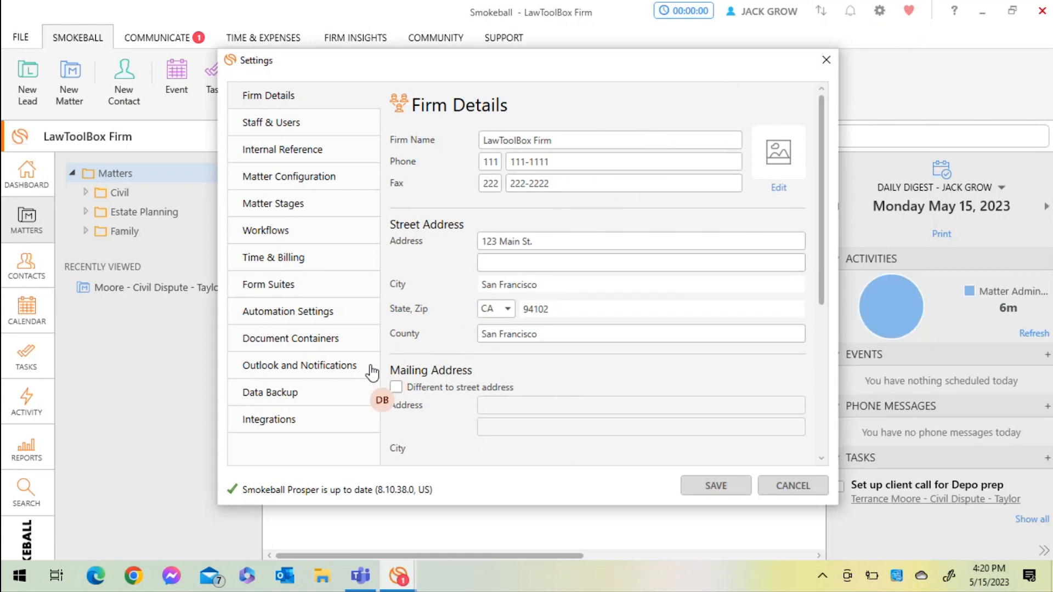
pyautogui.click(289, 427)
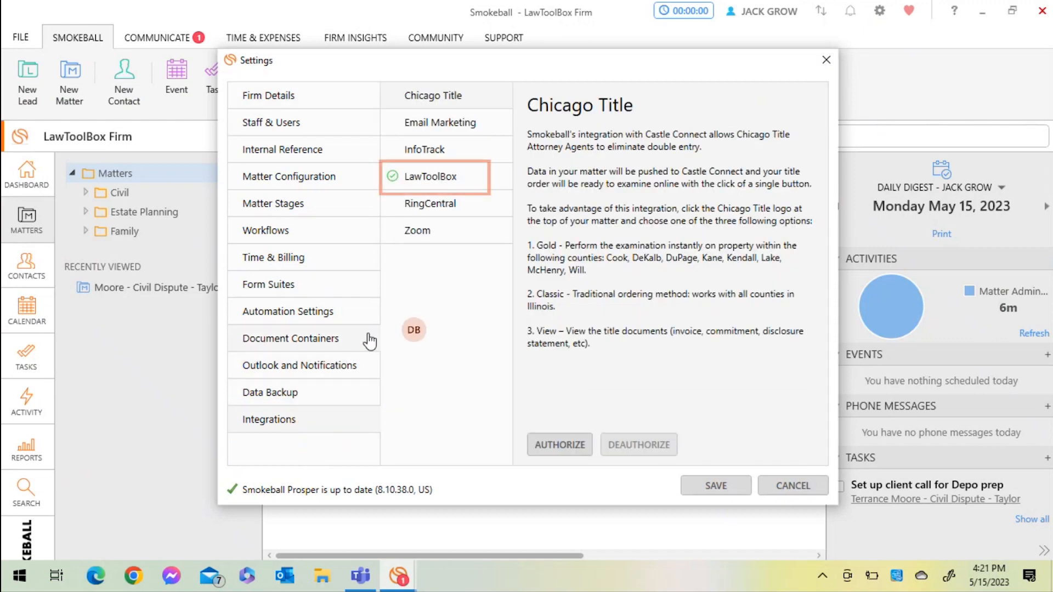
pyautogui.click(444, 181)
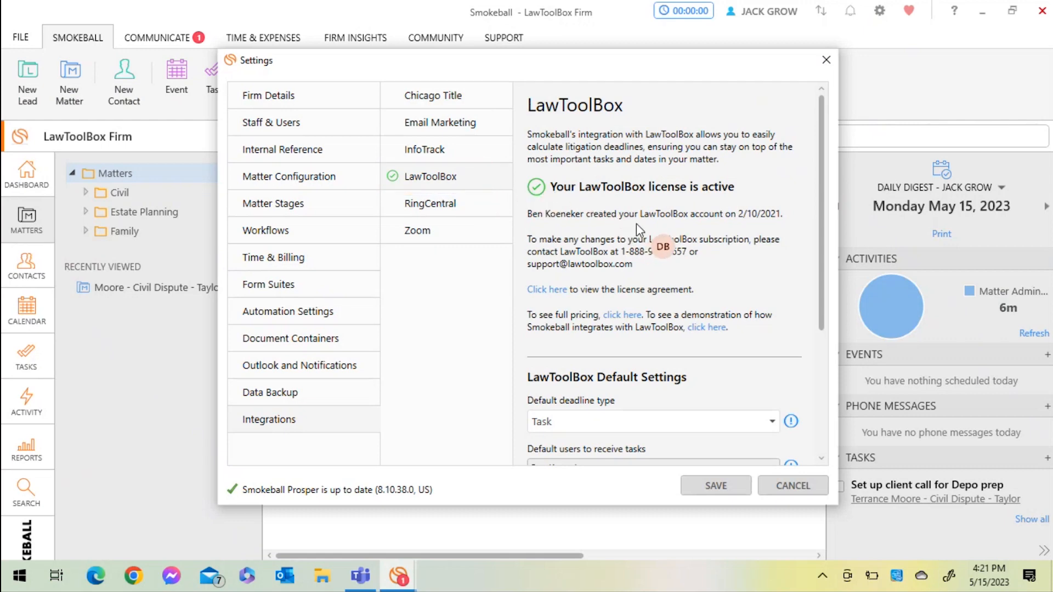
pyautogui.scroll(-3, 703, 413)
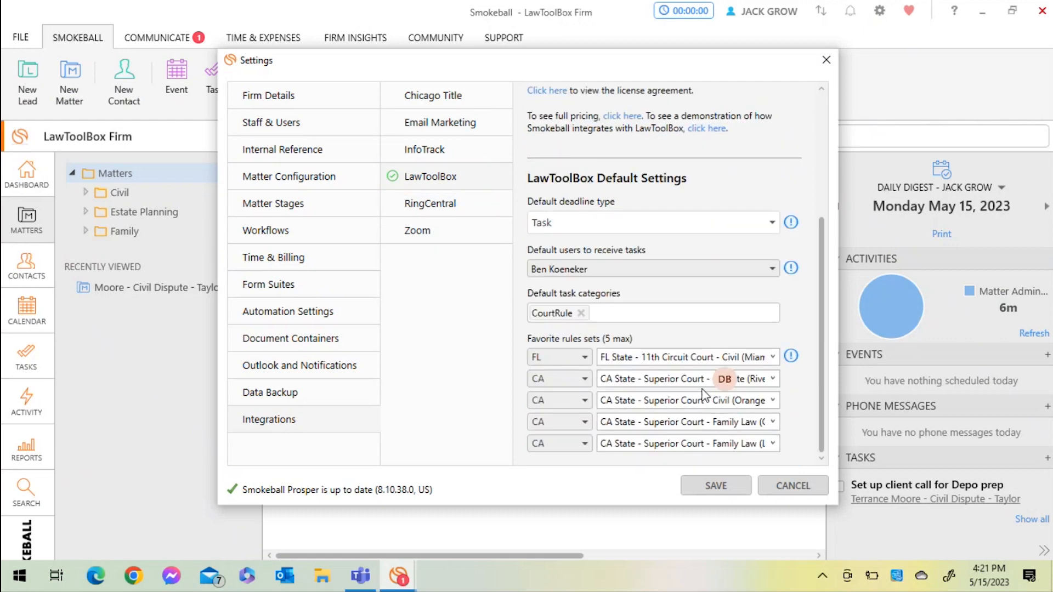
pyautogui.click(693, 223)
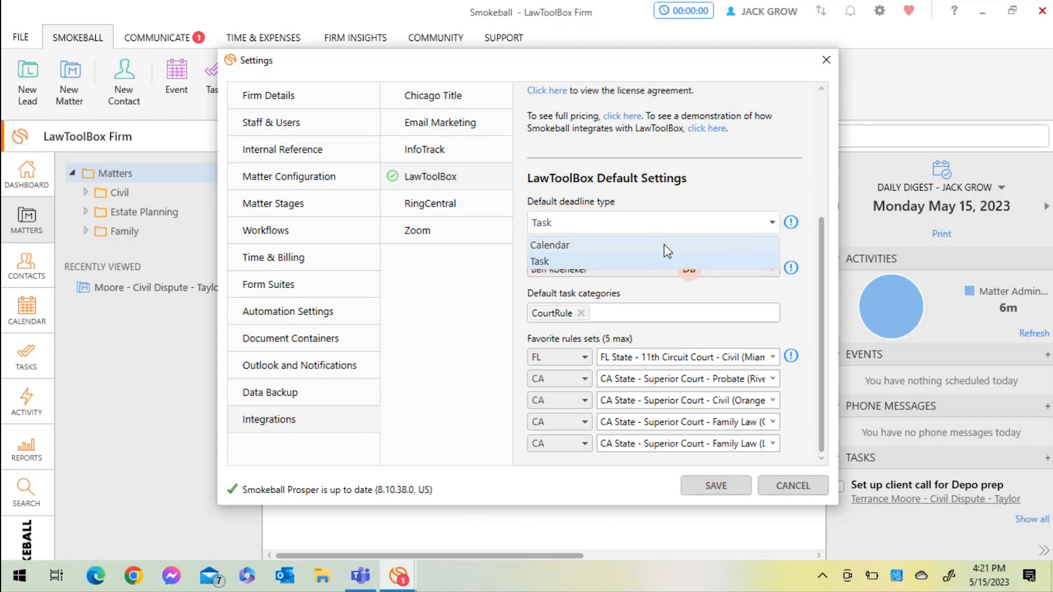
pyautogui.click(670, 245)
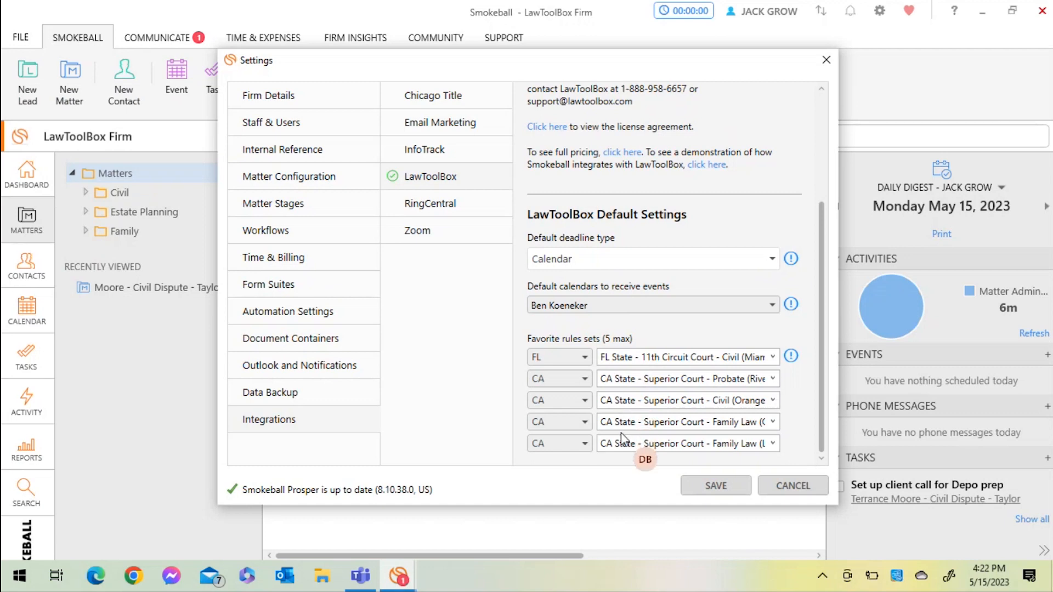
pyautogui.click(705, 487)
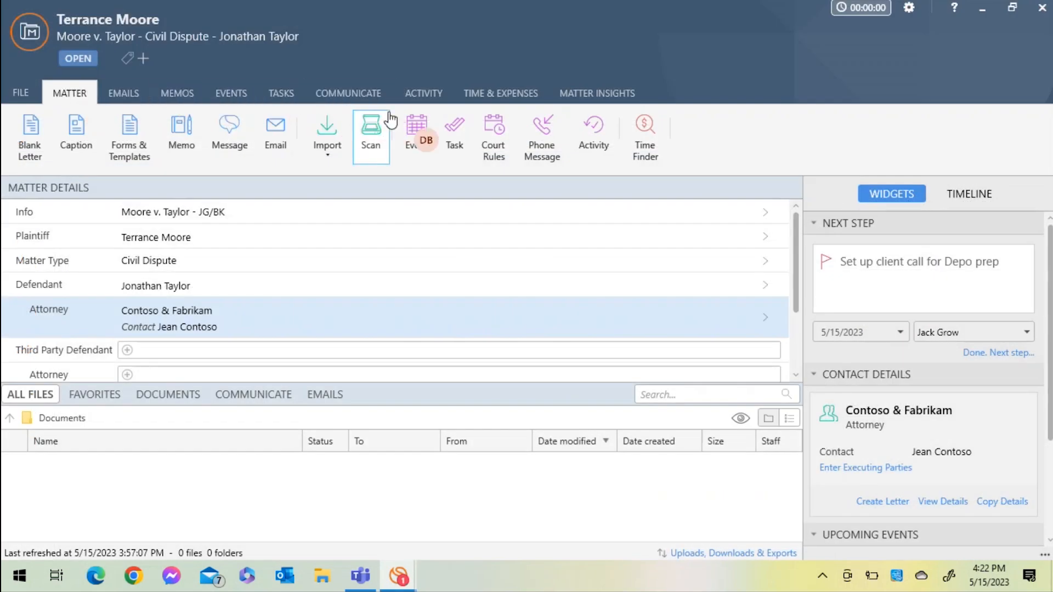
# - Start another court rule for the matter, using the rule set CA State - Superior Court - Civil (Los Angeles) (Limited)
pyautogui.click(493, 131)
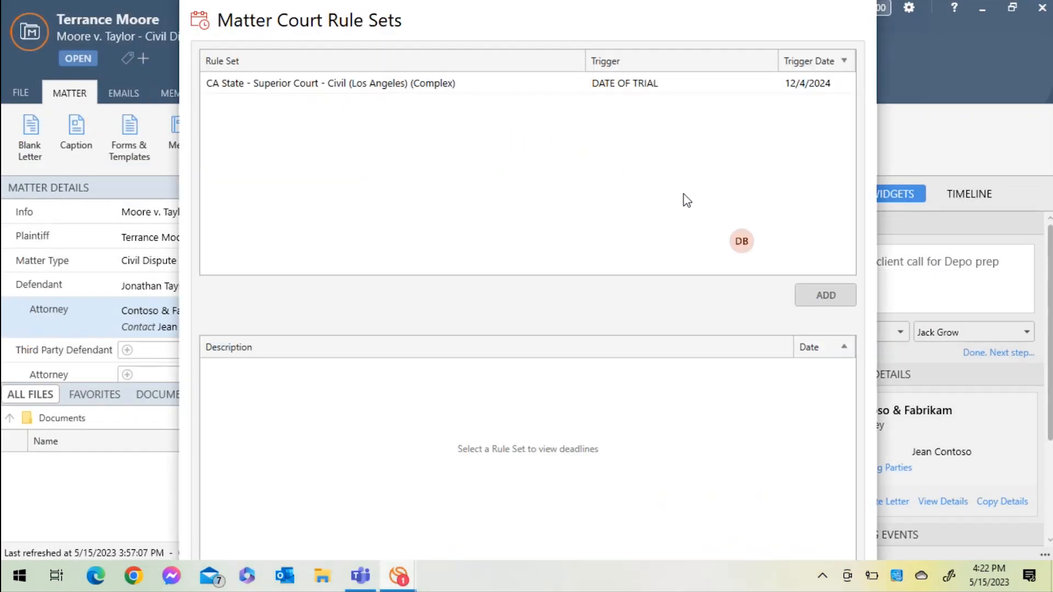
pyautogui.click(812, 297)
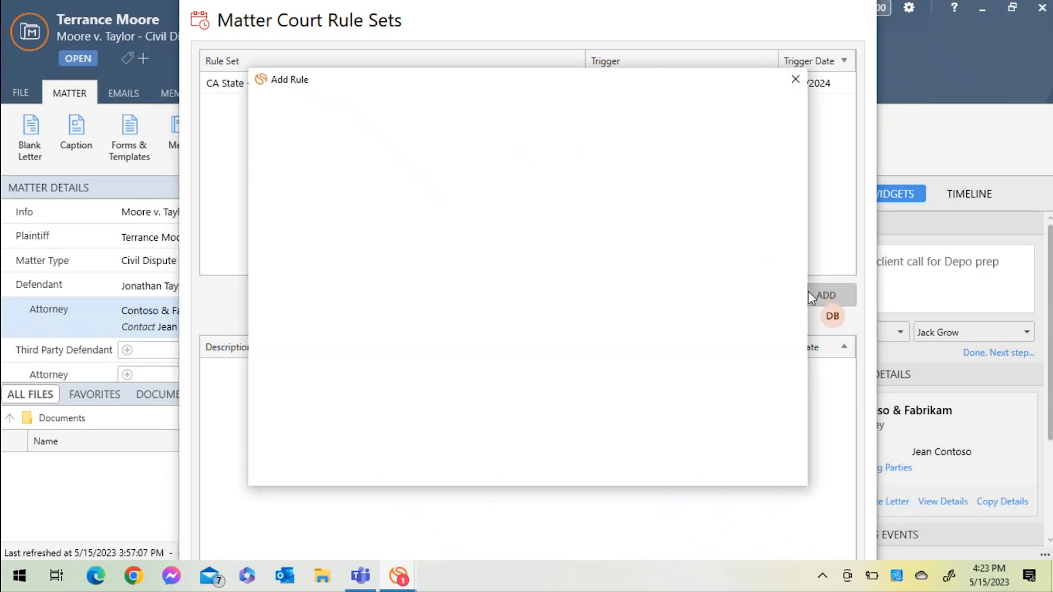
pyautogui.click(751, 190)
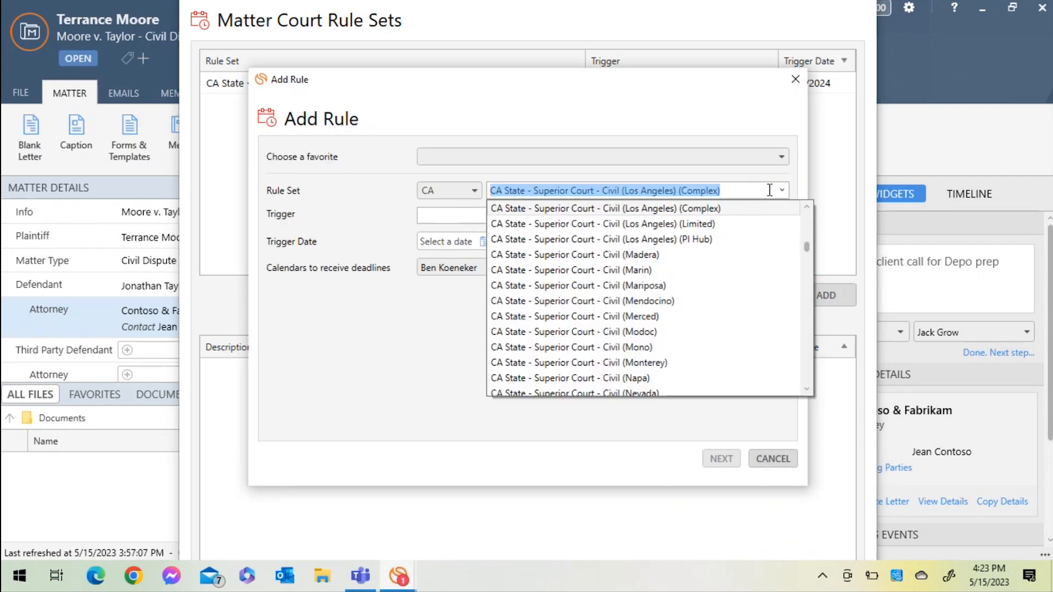
pyautogui.click(713, 224)
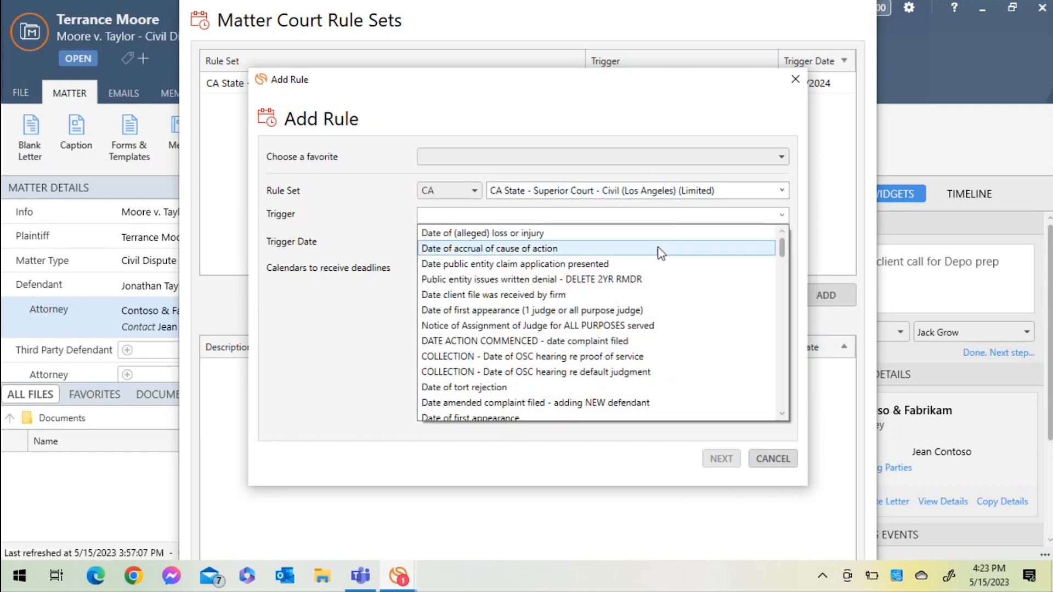
# - Set the new rule's trigger to DATE ACTION COMMENCED - date complaint filed, with a trigger date of 5/15/2023
pyautogui.click(545, 342)
pyautogui.click(485, 242)
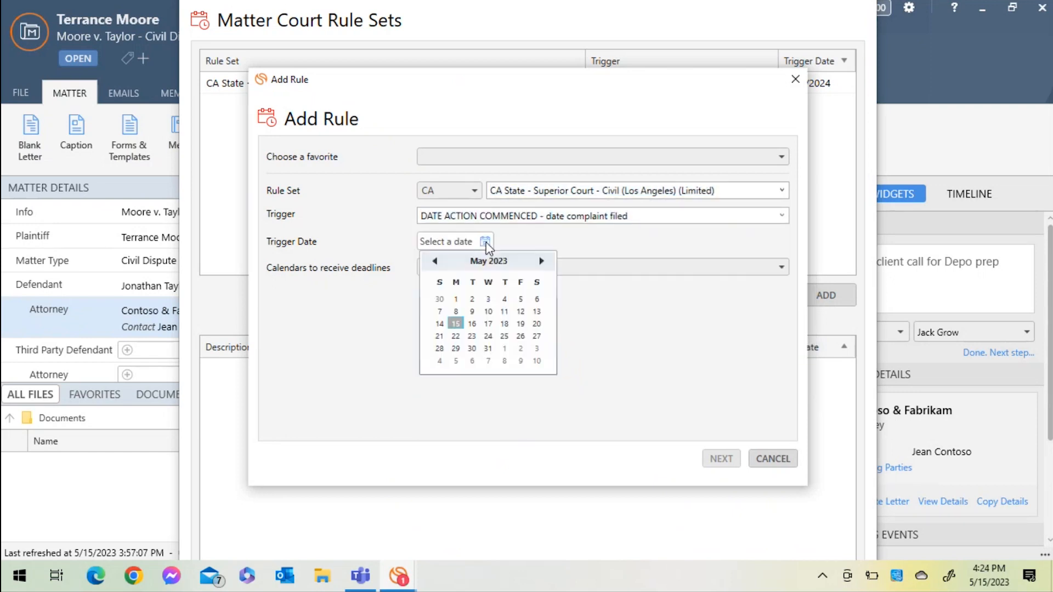
pyautogui.click(456, 325)
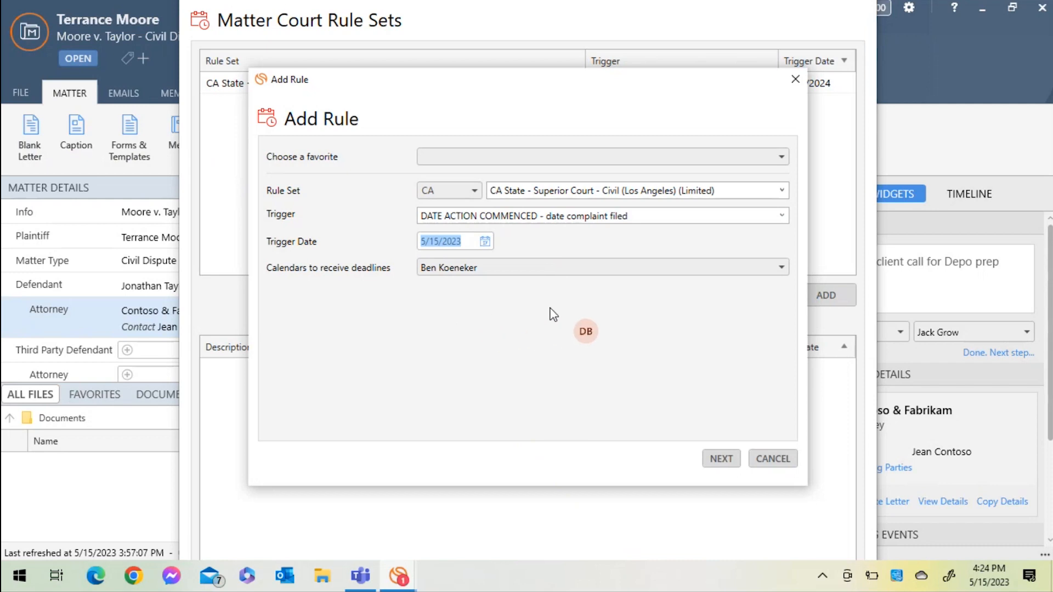
# - Add the third listed staff member's calendar to those receiving the new rule's deadlines, and continue to the deadline selection
pyautogui.click(565, 269)
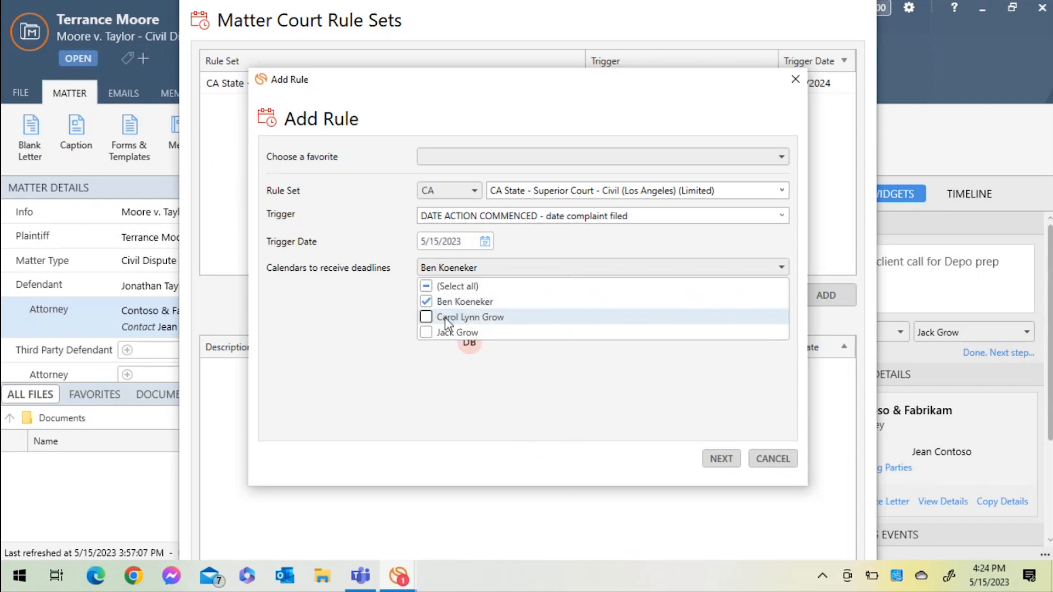
pyautogui.click(427, 333)
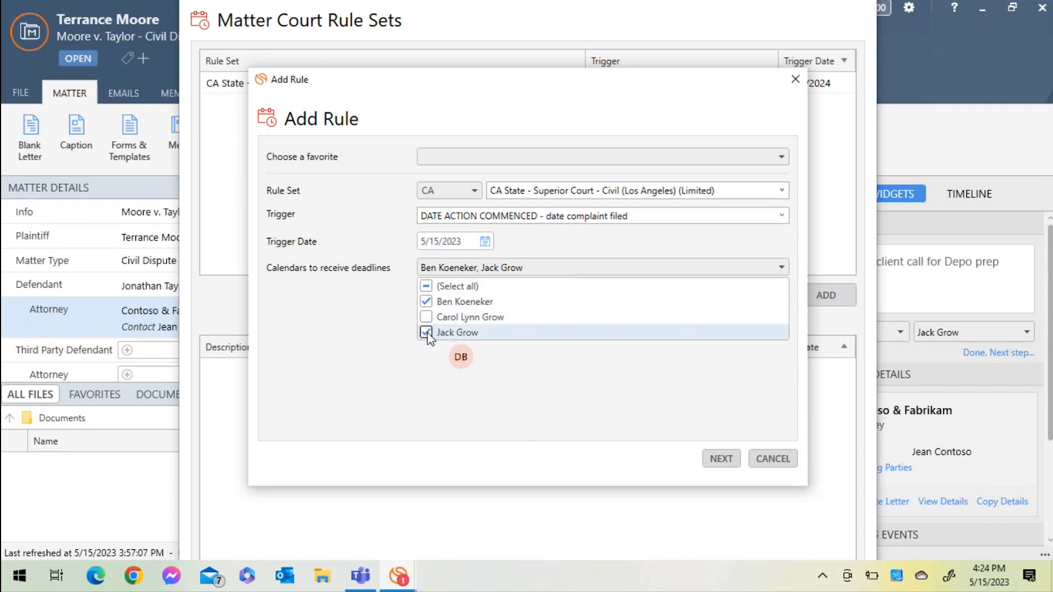
pyautogui.click(562, 371)
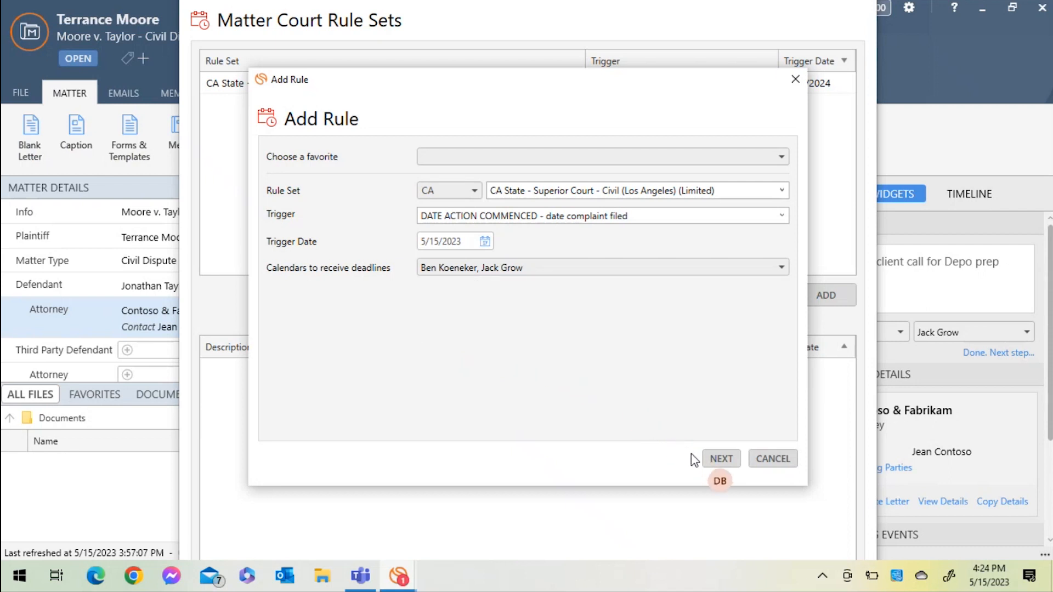
pyautogui.click(713, 462)
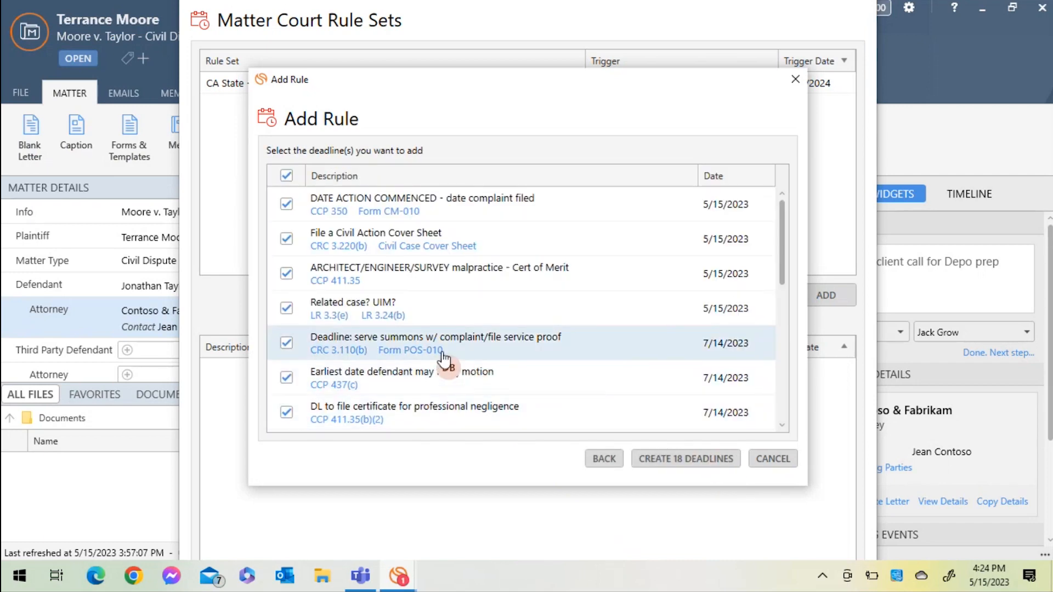
# - Exclude the "Related case? UIM?" and "ARCHITECT/ENGINEER/SURVEY malpractice - Cert of Merit" deadlines, and create the remaining deadlines as events
pyautogui.click(287, 308)
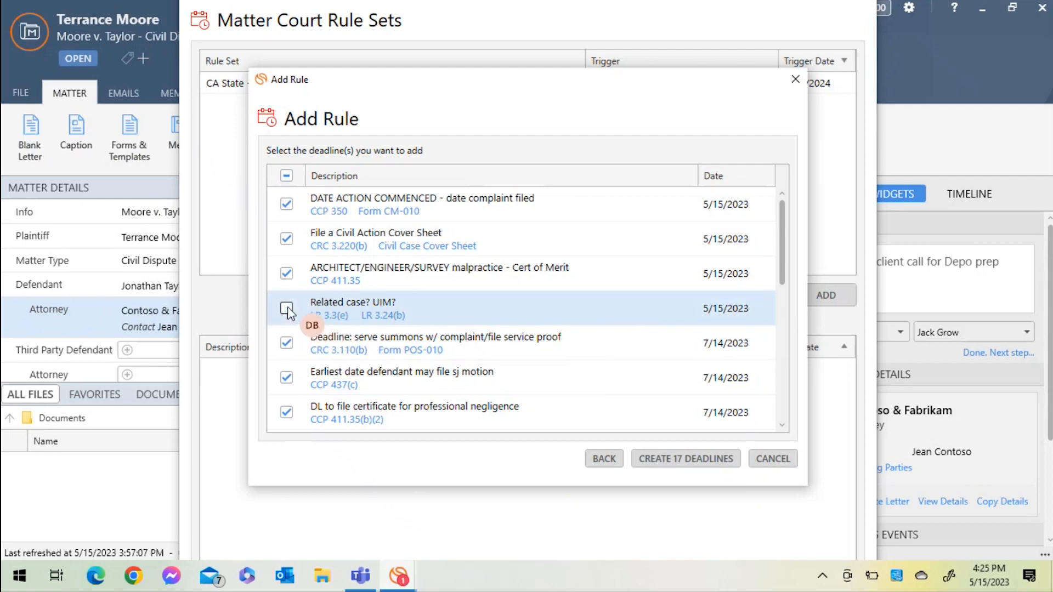
pyautogui.click(287, 274)
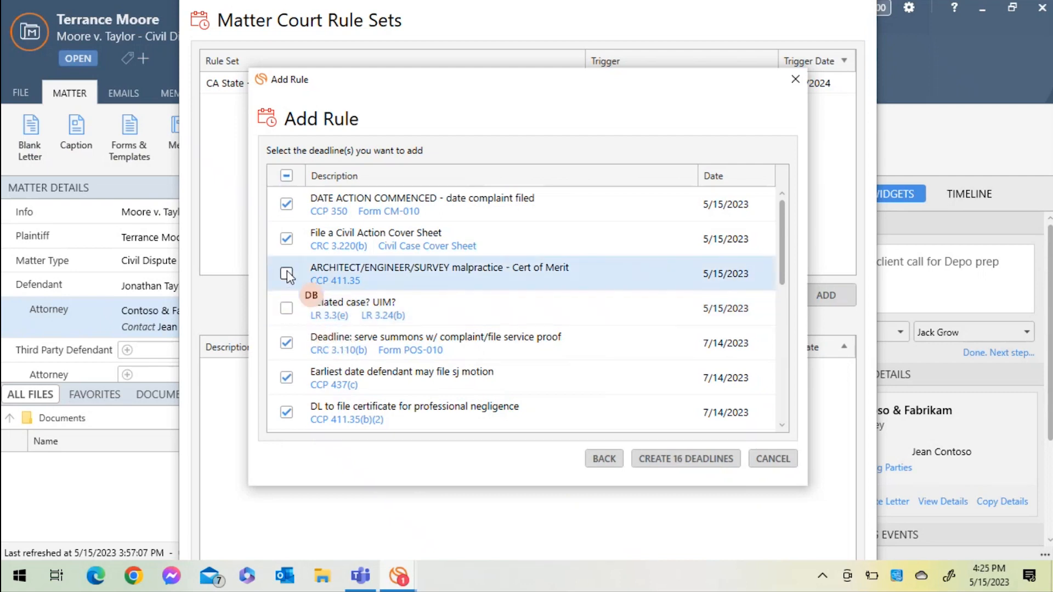
pyautogui.click(668, 465)
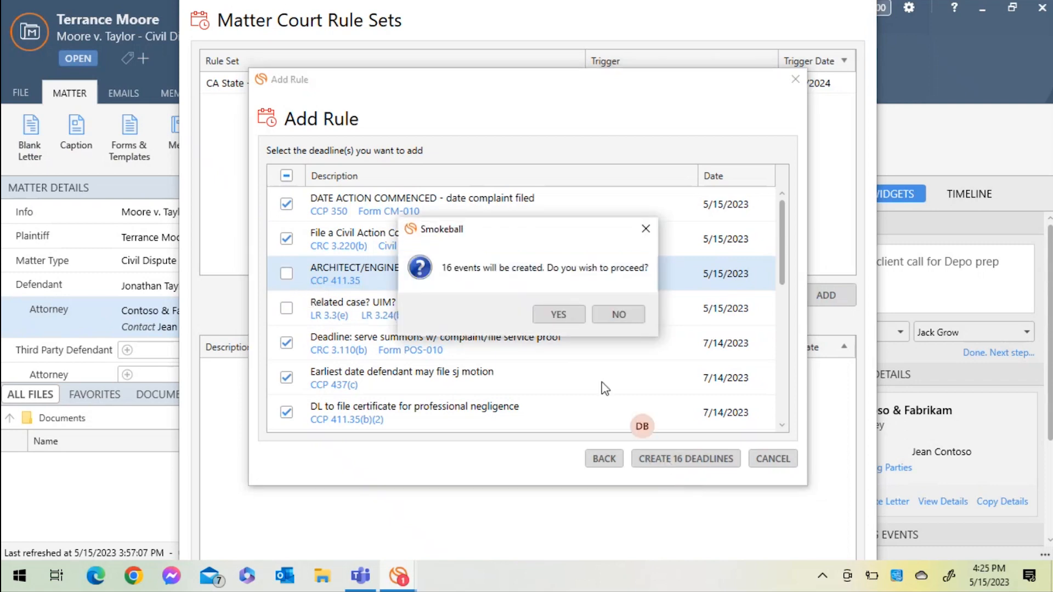
pyautogui.click(558, 315)
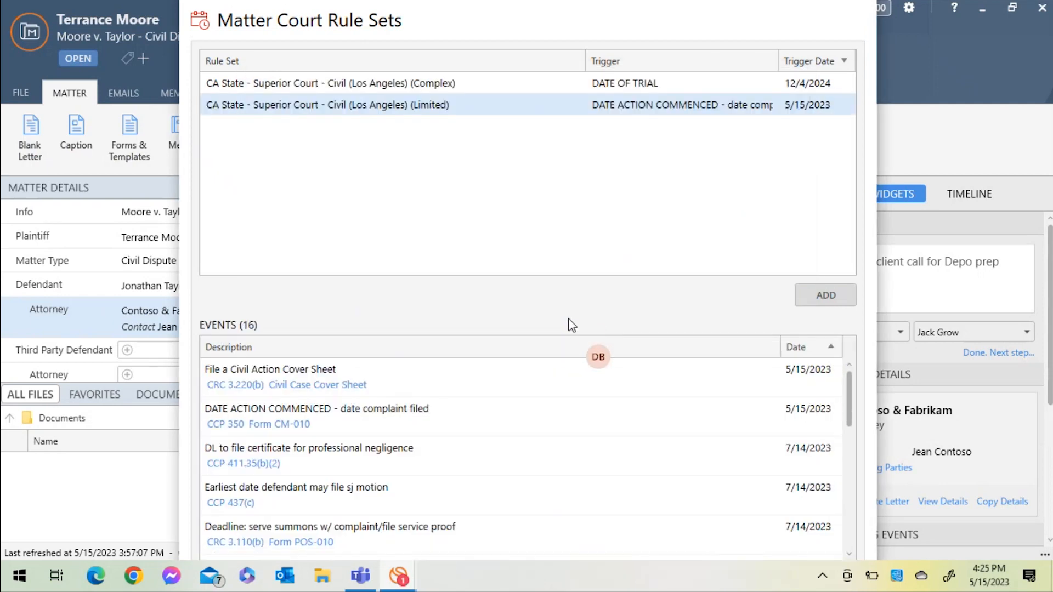
# - Review the events generated by the new court rule set, and the matter's list of calendar events
pyautogui.click(604, 425)
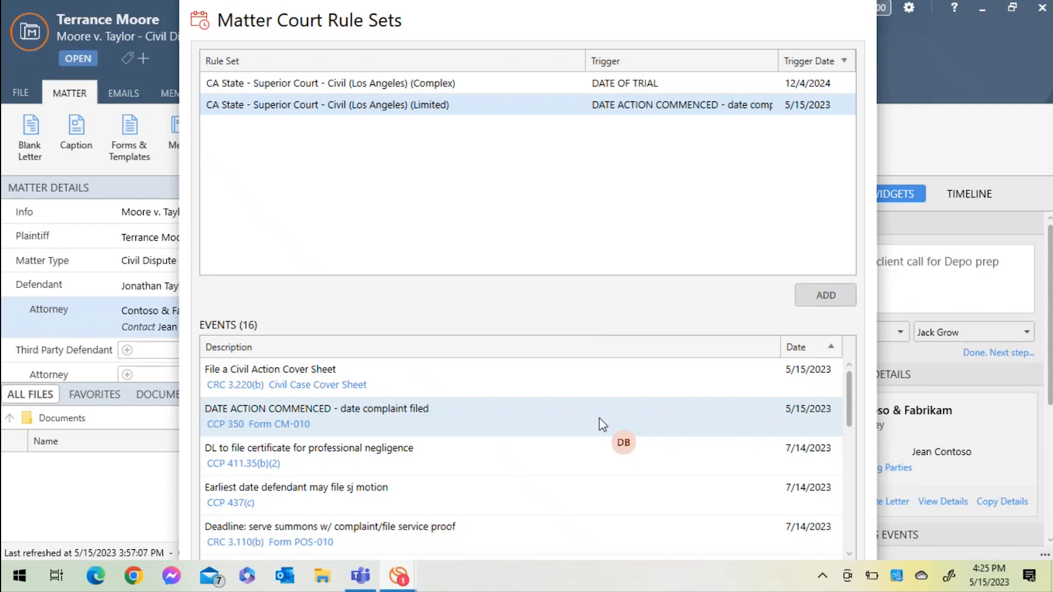
pyautogui.scroll(-6, 603, 425)
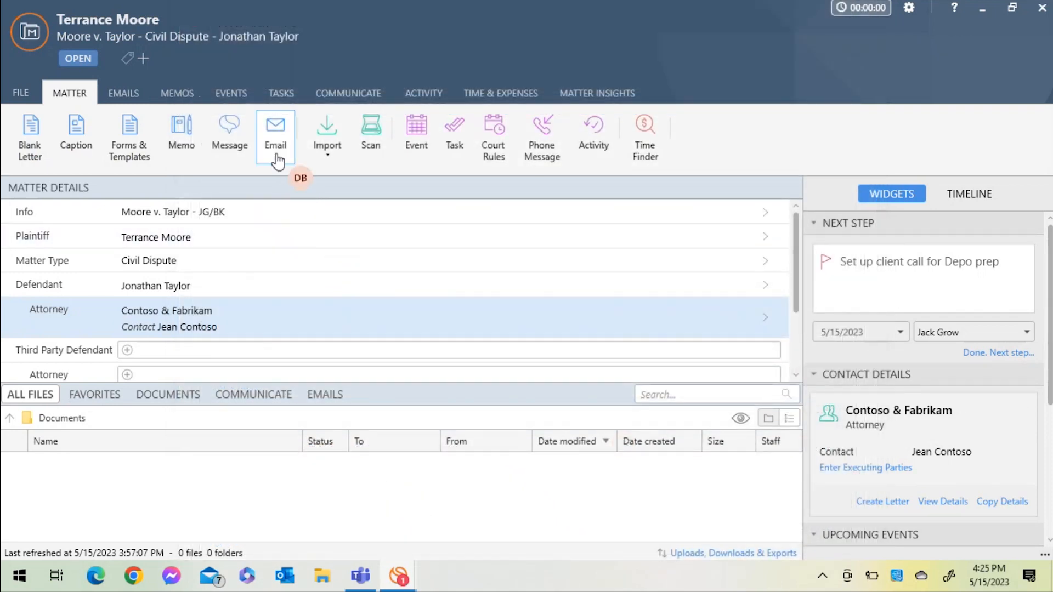
pyautogui.click(240, 98)
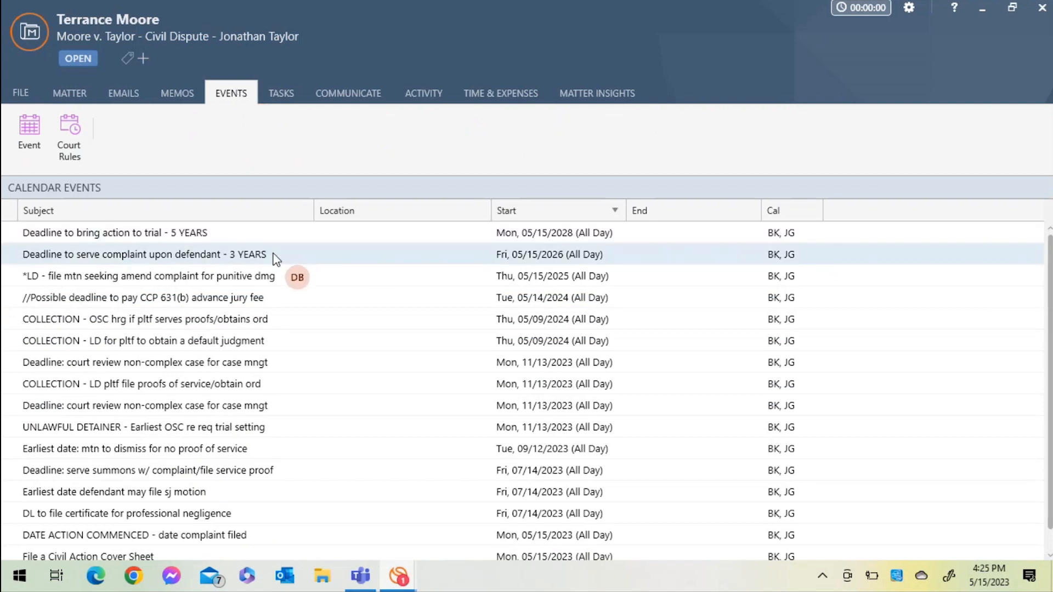
pyautogui.scroll(-1, 276, 260)
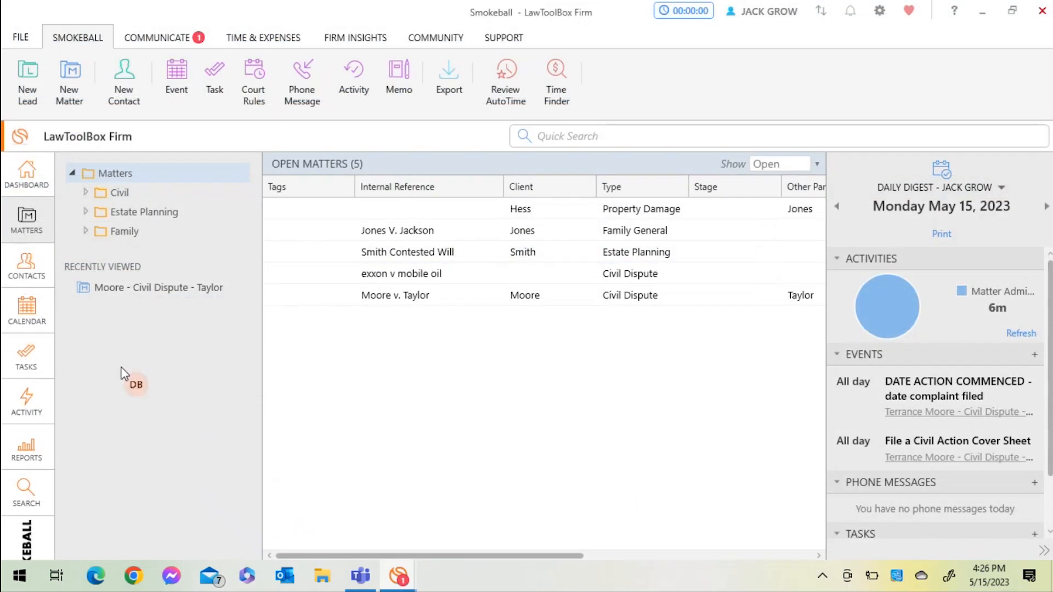
# - View the firm calendar and open the "File a Civil Action Cover Sheet" event on Monday, May 15
pyautogui.click(29, 316)
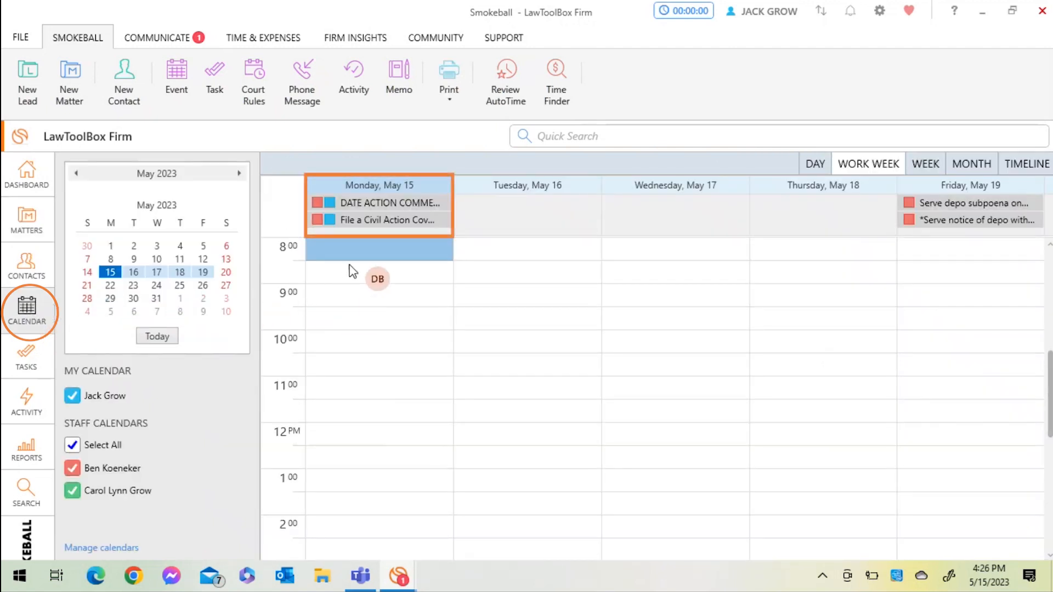
pyautogui.moveTo(369, 224)
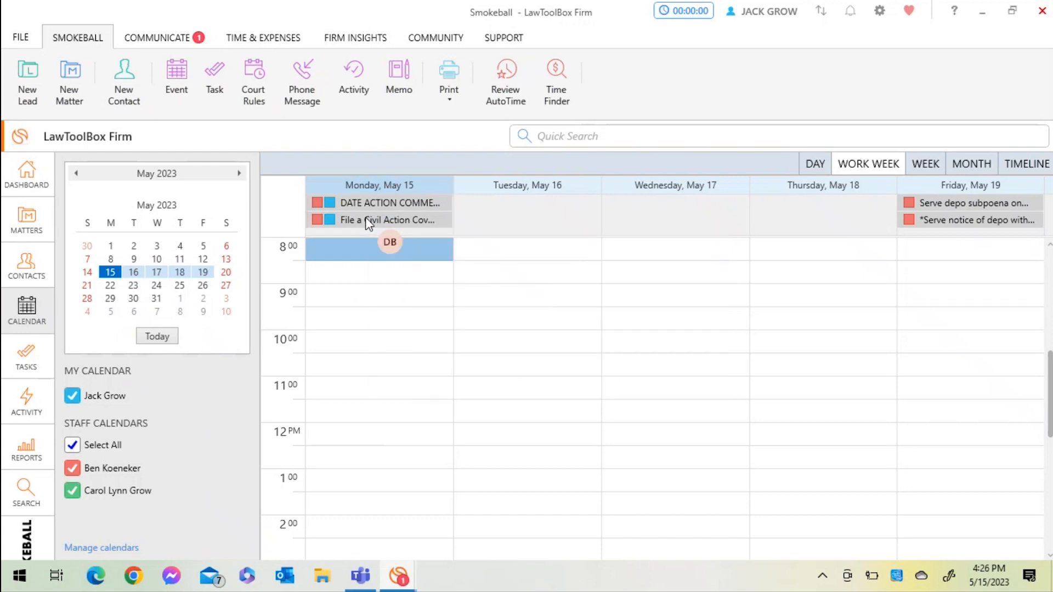
pyautogui.doubleClick(366, 220)
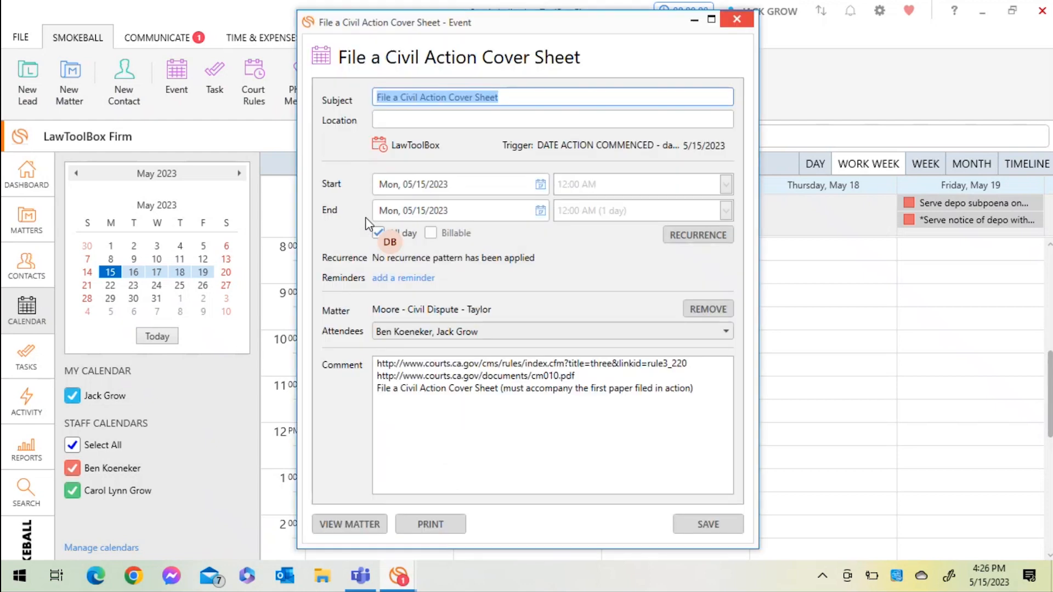